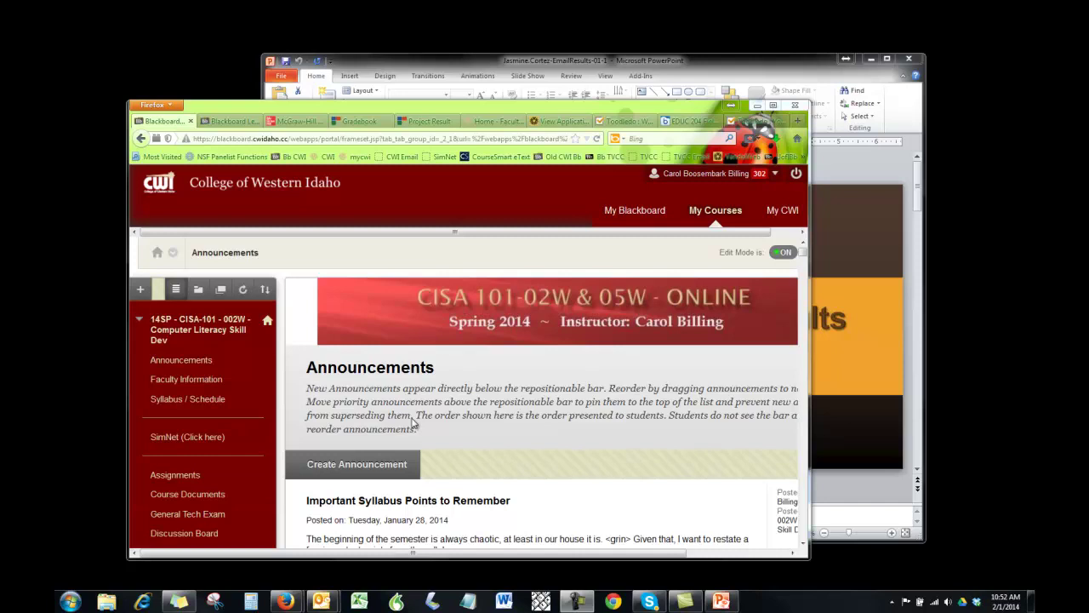
# Step: Bring the 'Getting Results with Email' PowerPoint window in front of the Blackboard browser
pyautogui.click(809, 67)
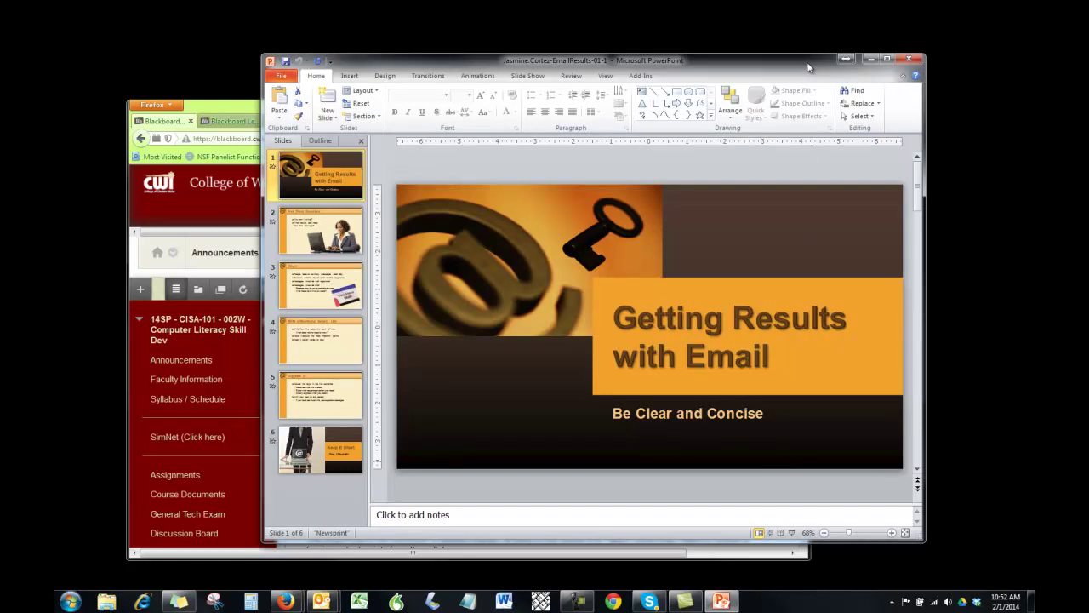
# Step: Tile windows side by side from the taskbar, minimize Outlook, then re-tile PowerPoint and Firefox
pyautogui.rightClick(763, 599)
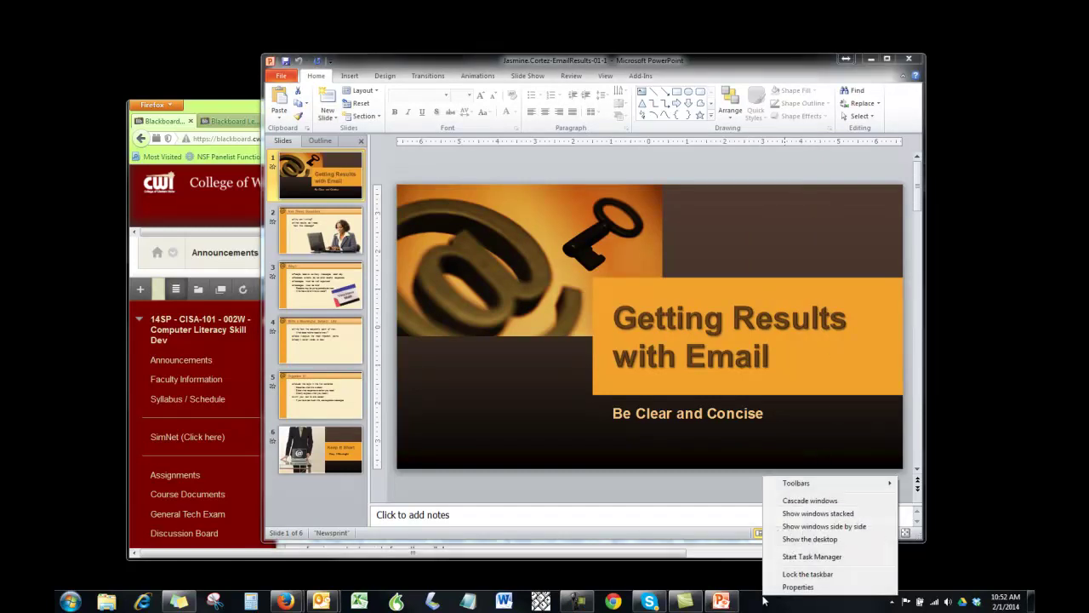
pyautogui.click(795, 527)
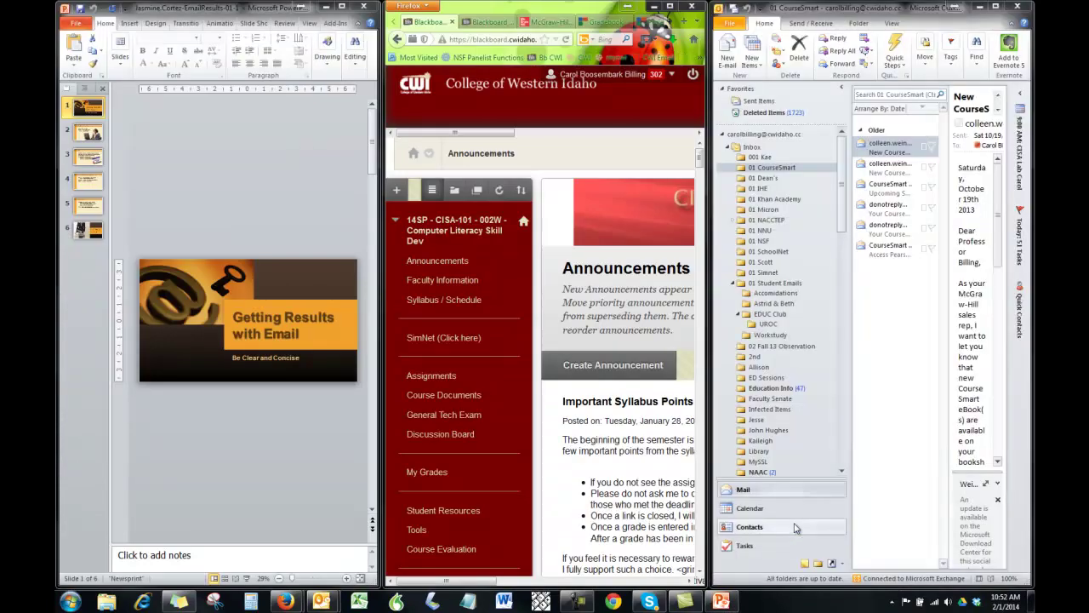
pyautogui.click(981, 10)
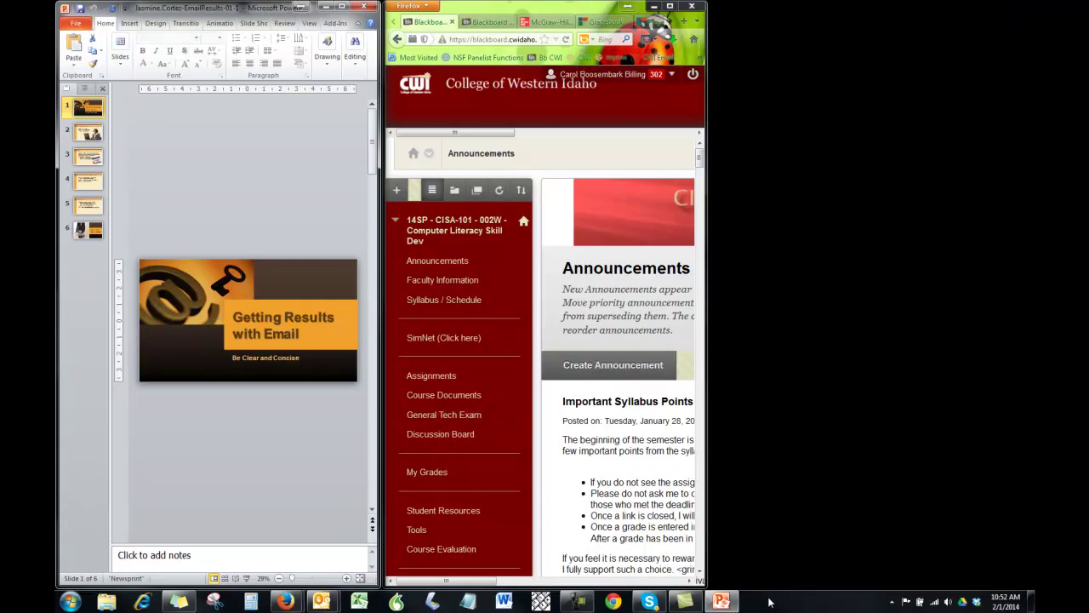
pyautogui.rightClick(770, 602)
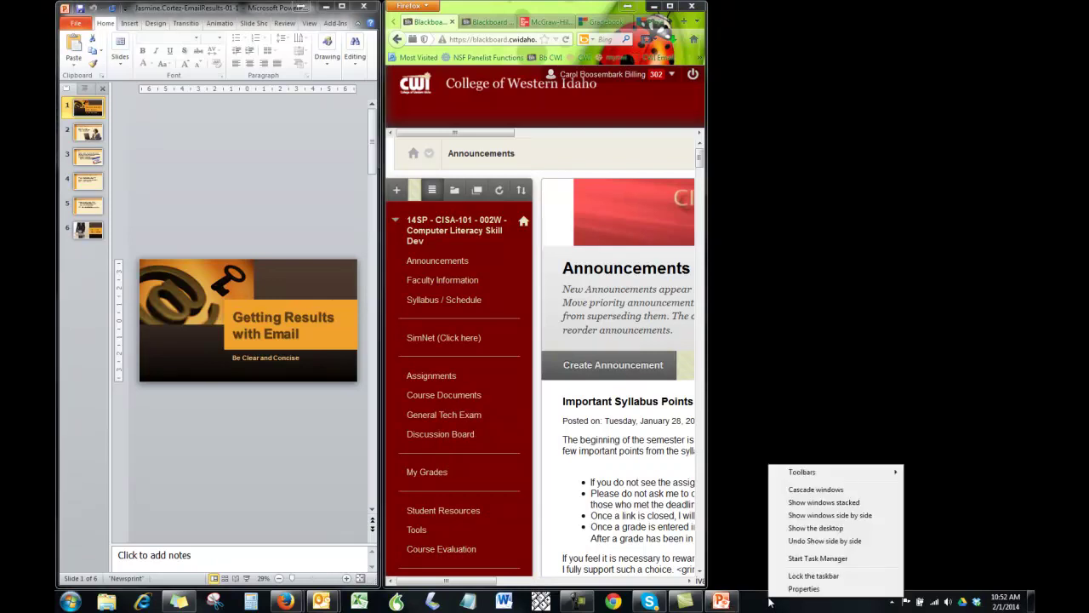
pyautogui.click(879, 516)
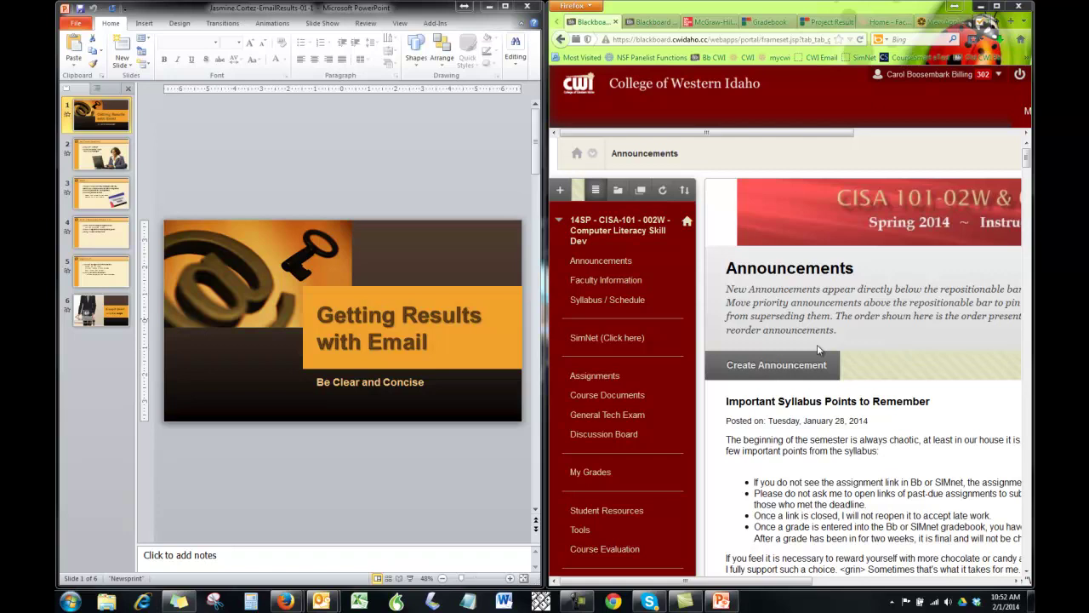
# Step: Go to the course Assignments page and open the Microsoft PowerPoint Folder, scrolling its contents
pyautogui.click(593, 376)
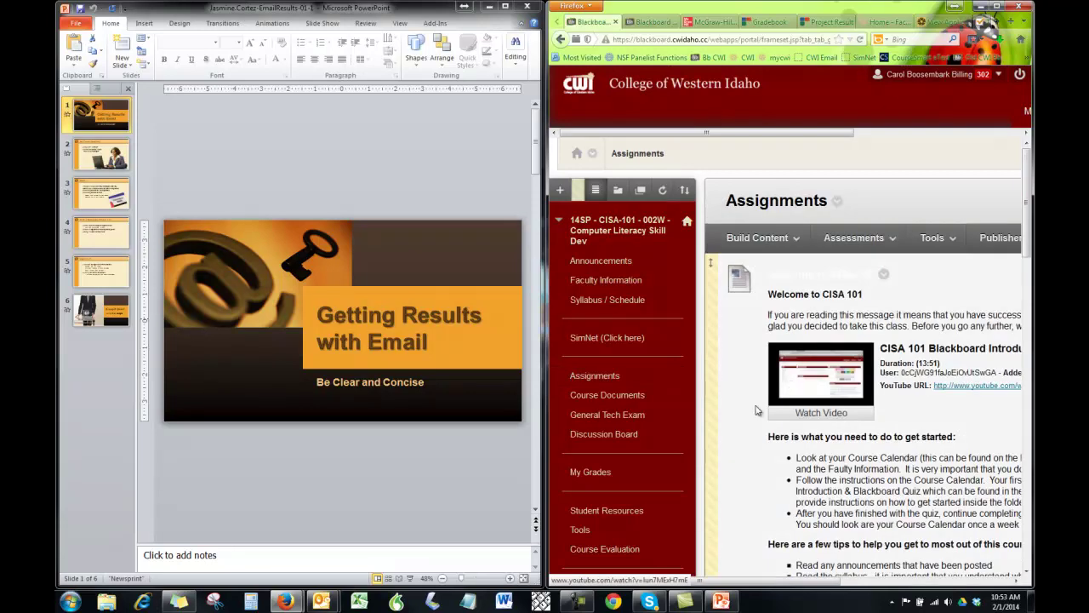
pyautogui.scroll(-3, 749, 418)
pyautogui.scroll(-8, 749, 418)
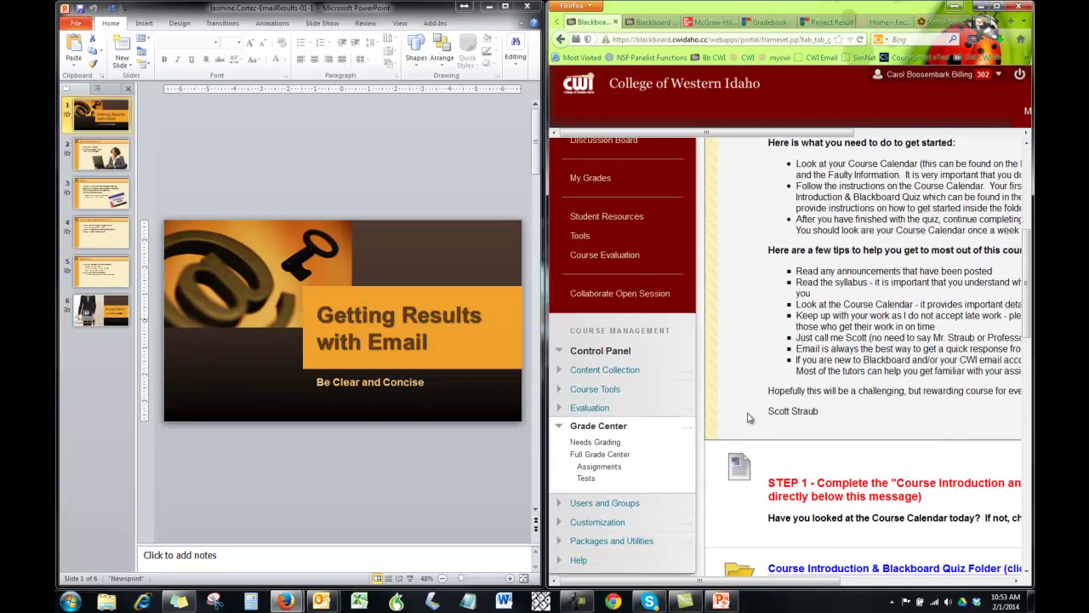
pyautogui.scroll(-6, 749, 417)
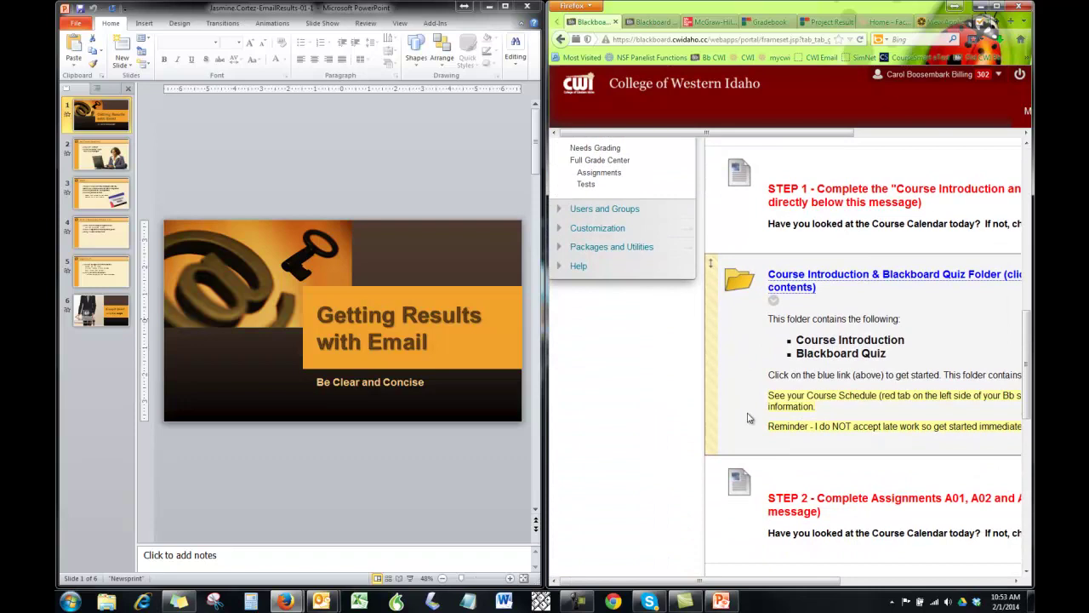
pyautogui.scroll(-5, 749, 417)
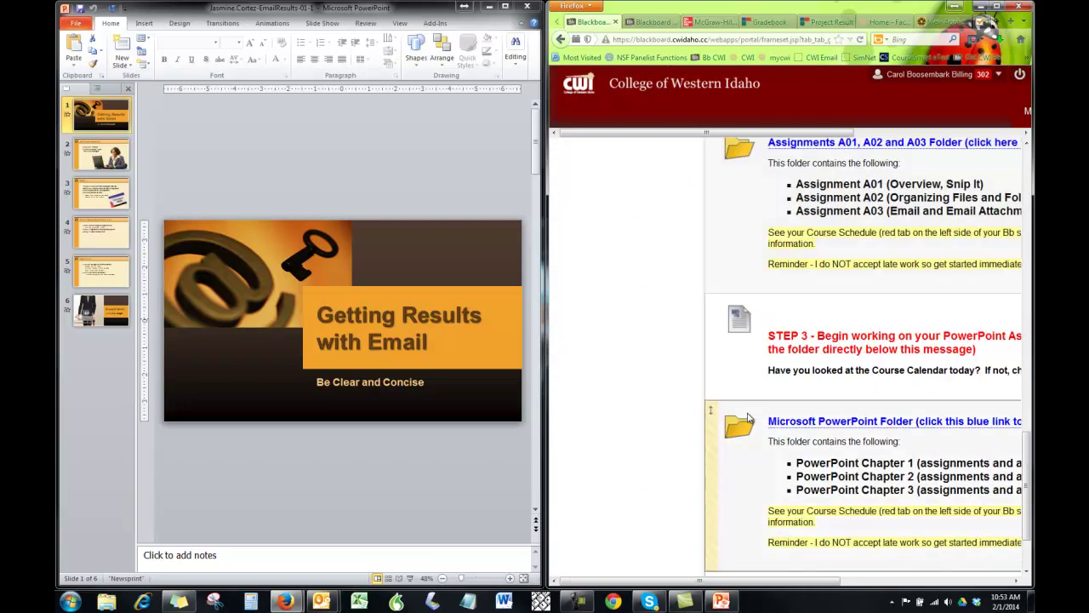
pyautogui.click(865, 426)
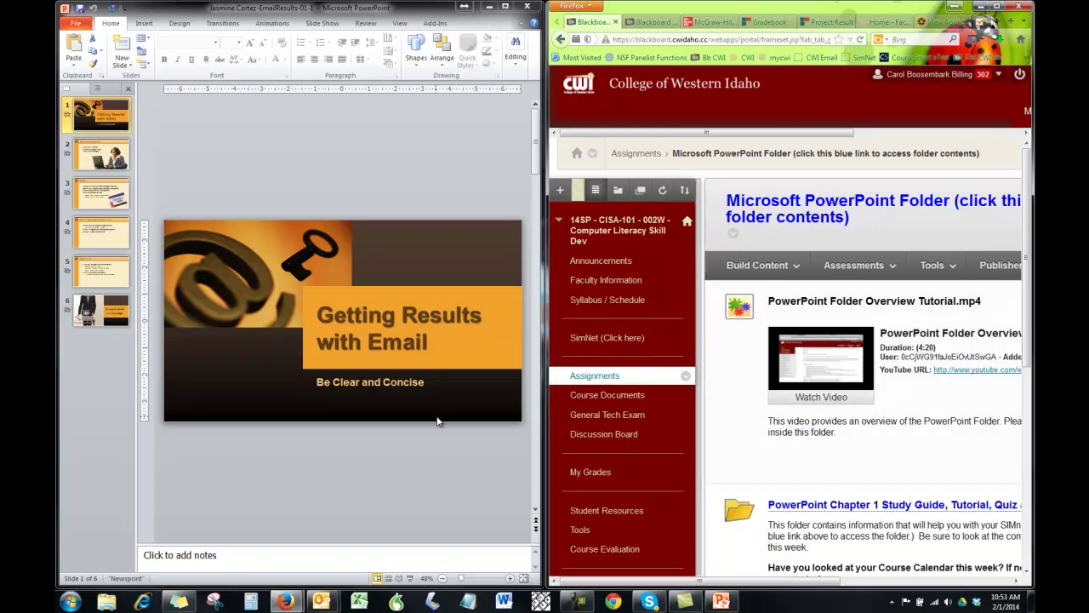
pyautogui.scroll(-2, 831, 447)
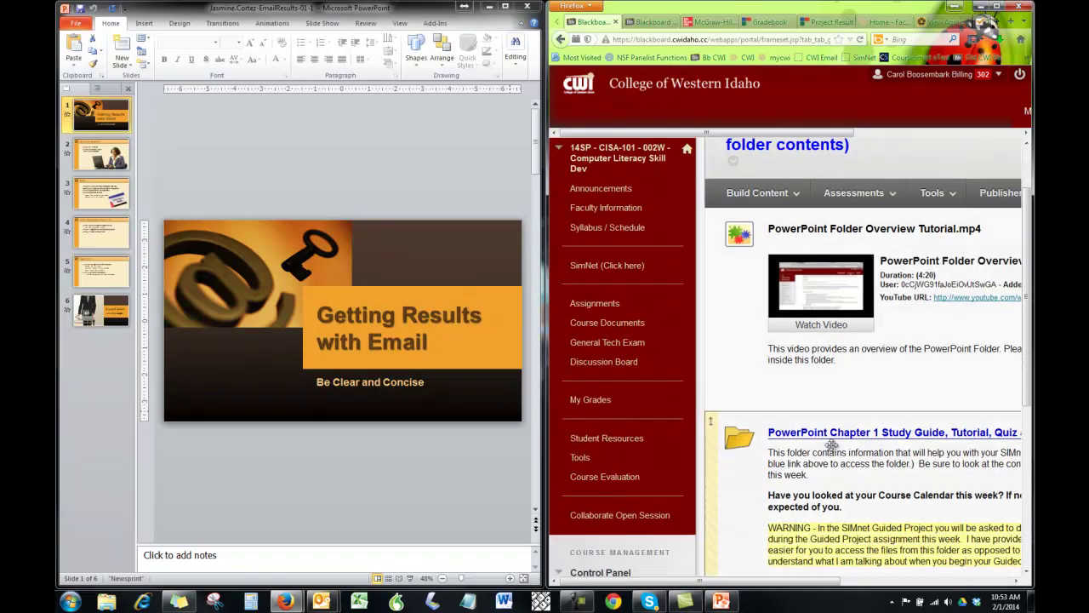
pyautogui.scroll(-4, 831, 446)
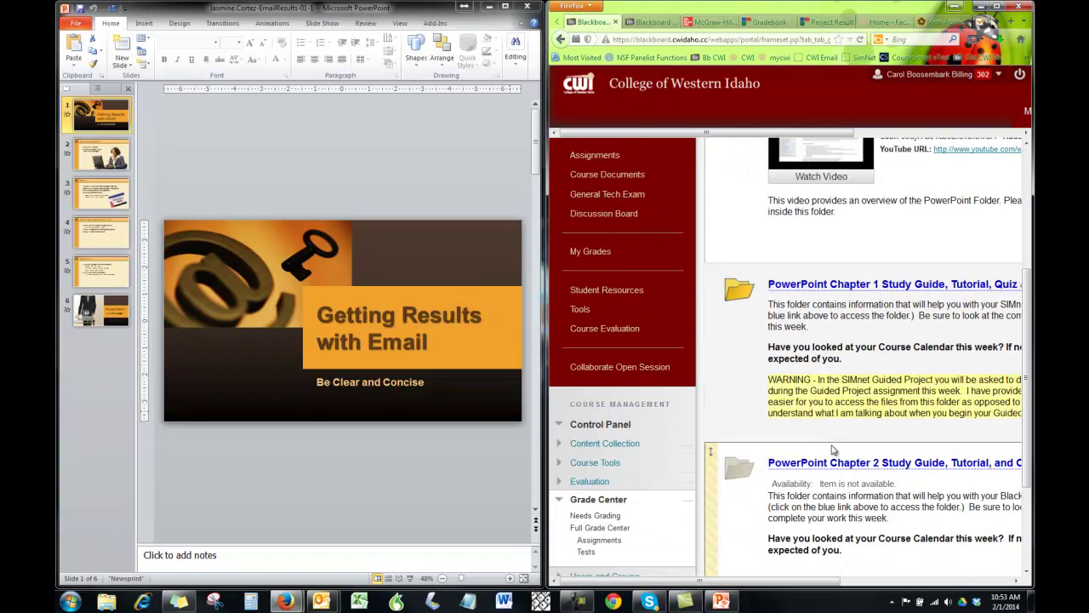
# Step: Open the PowerPoint Chapter 1 Study Guide, then its PowerPoint Chapter 1 Folder
pyautogui.click(841, 285)
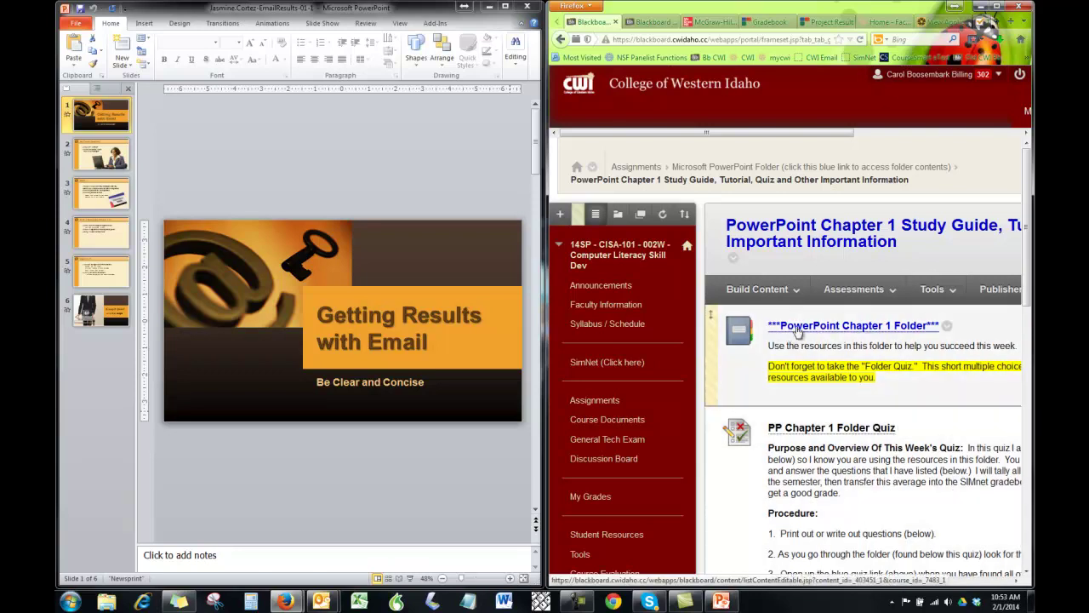
pyautogui.click(798, 327)
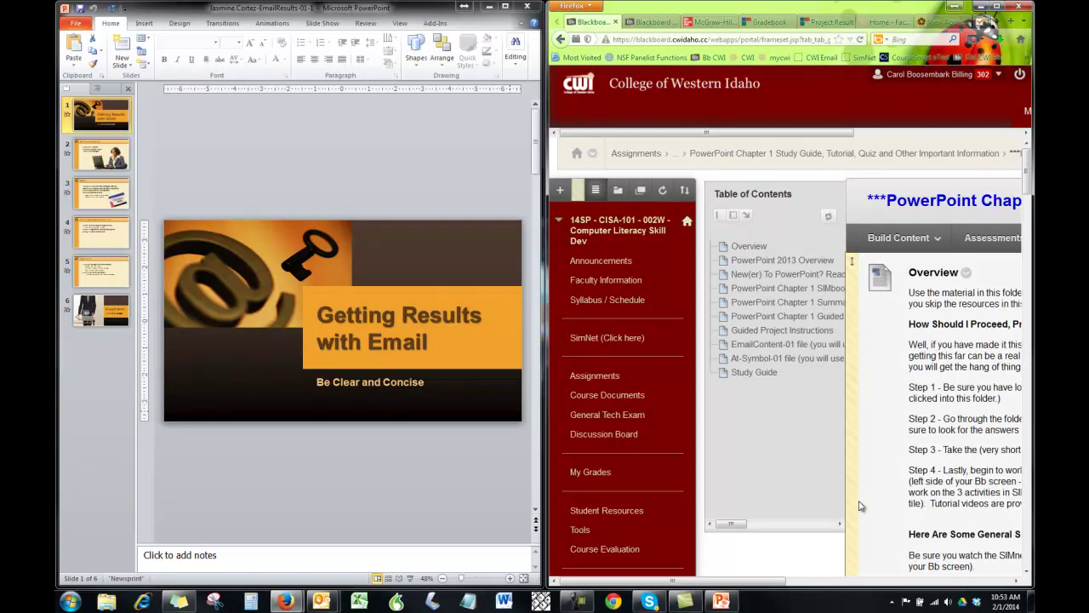
# Step: Scroll the Chapter 1 folder page right and down to the Guided Project Tutorial (SIMnet) video
pyautogui.moveTo(771, 586); pyautogui.dragTo(938, 582)
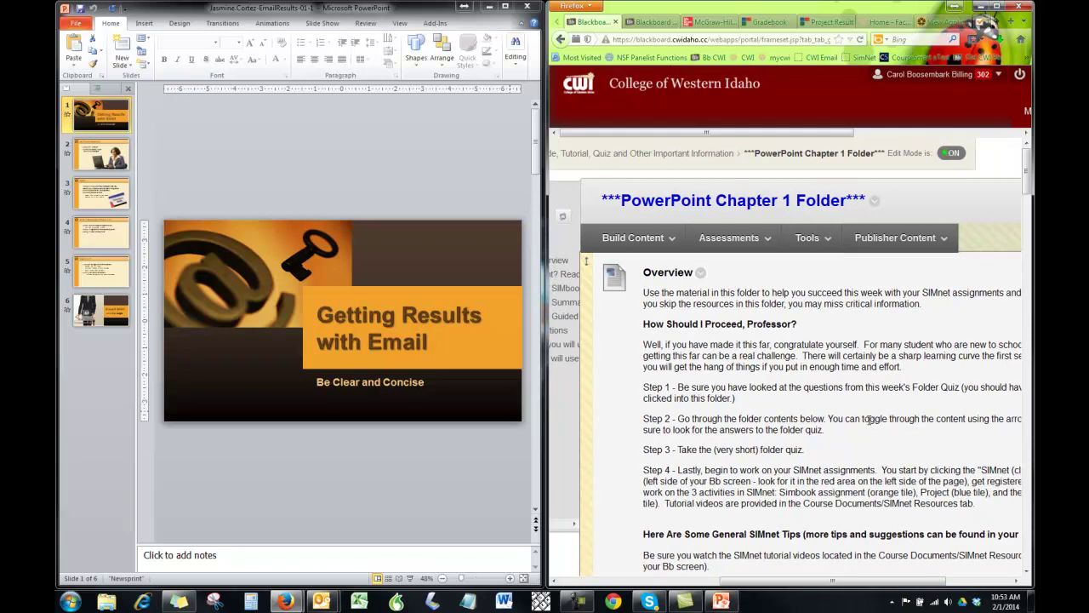
pyautogui.scroll(-5, 868, 415)
pyautogui.scroll(-8, 868, 414)
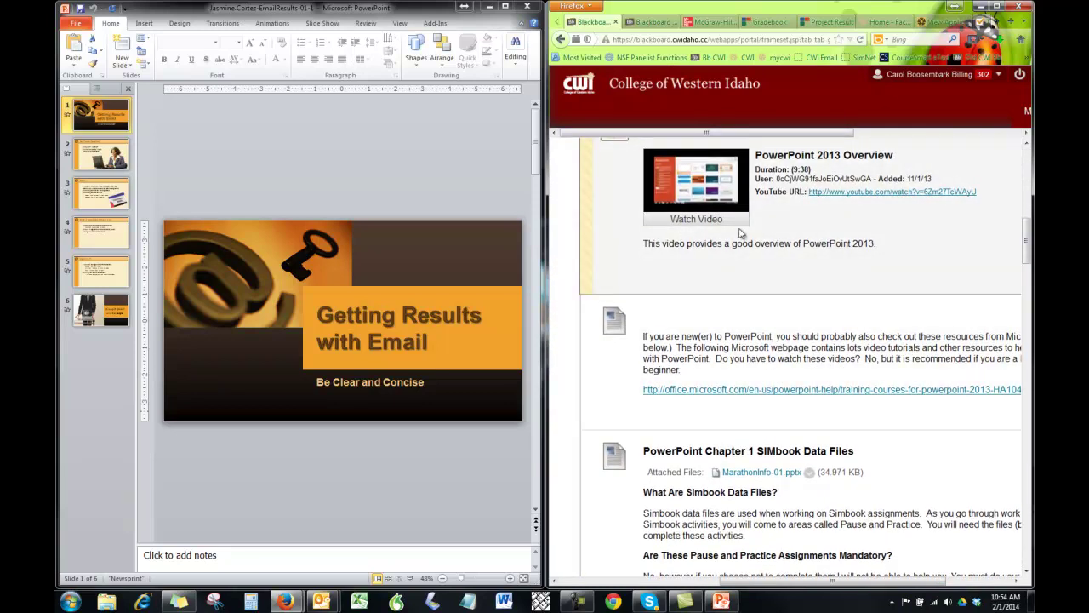
pyautogui.scroll(1, 771, 249)
pyautogui.scroll(-10, 772, 249)
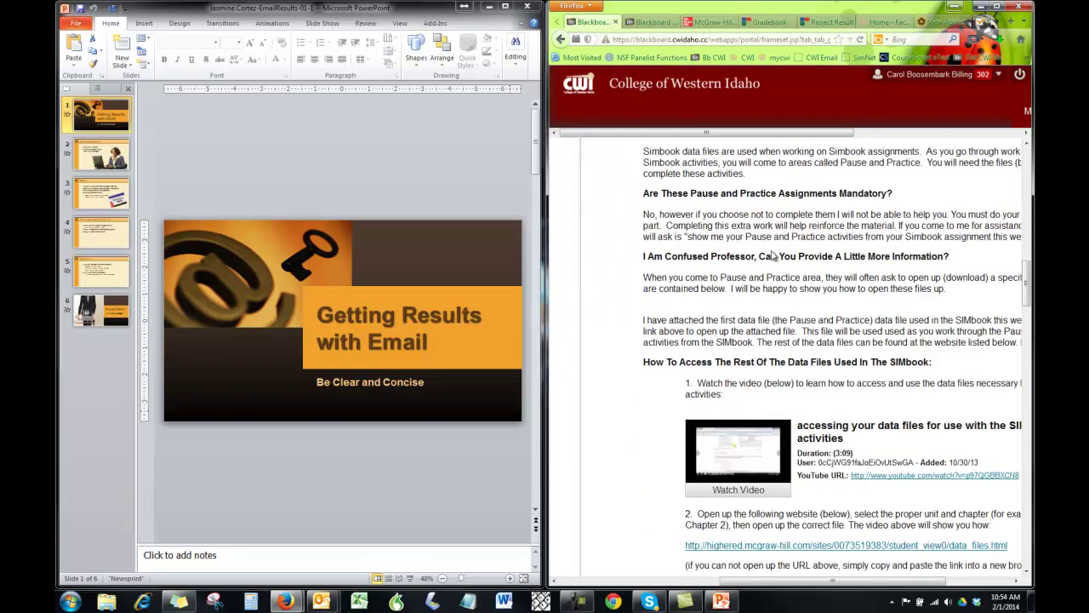
pyautogui.scroll(-5, 771, 249)
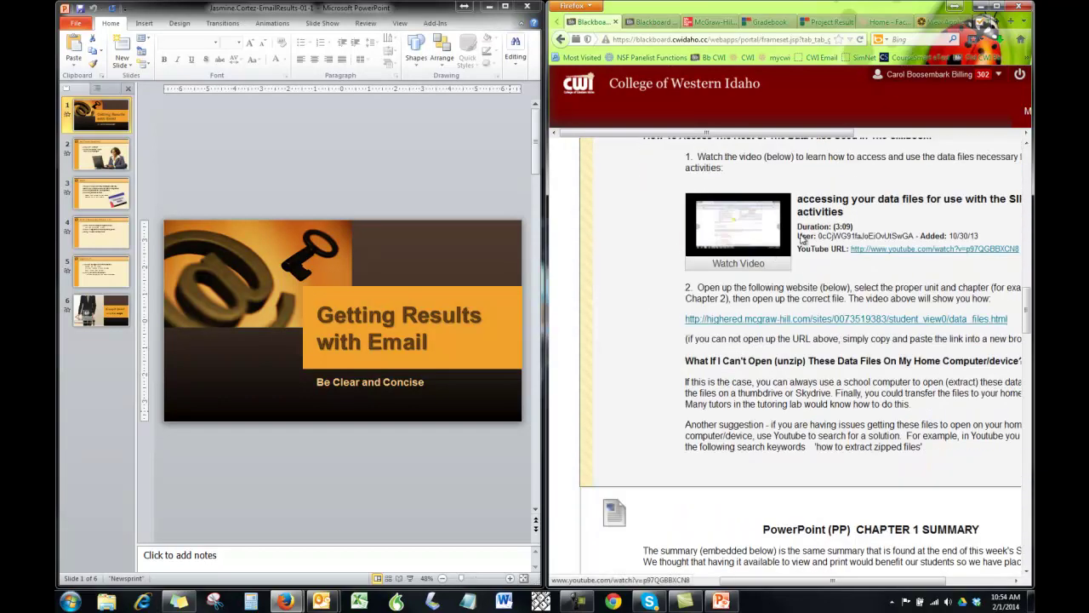
pyautogui.scroll(-6, 770, 287)
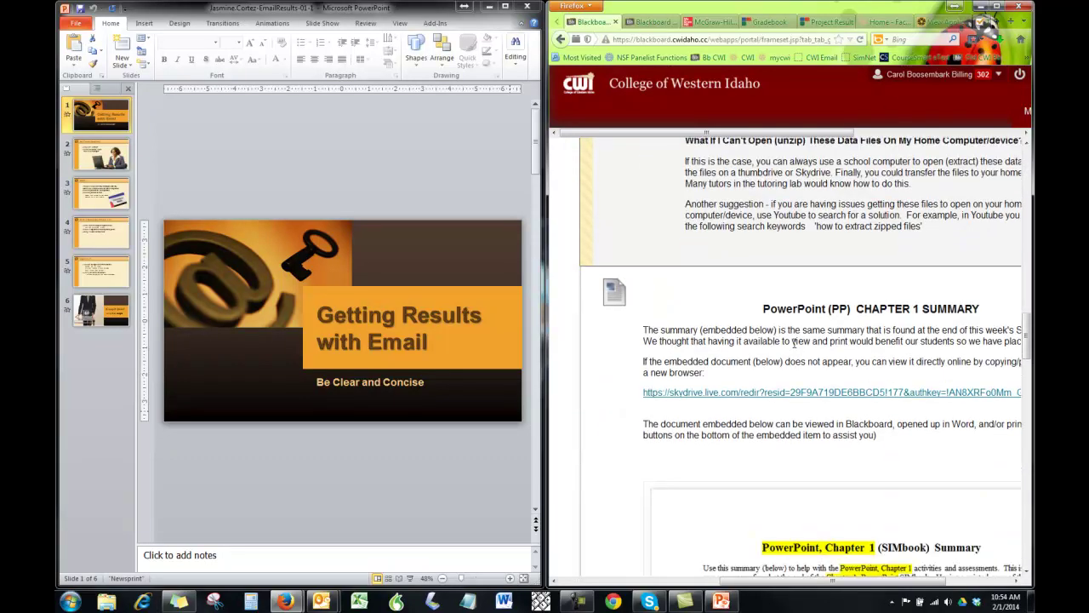
pyautogui.scroll(-5, 794, 345)
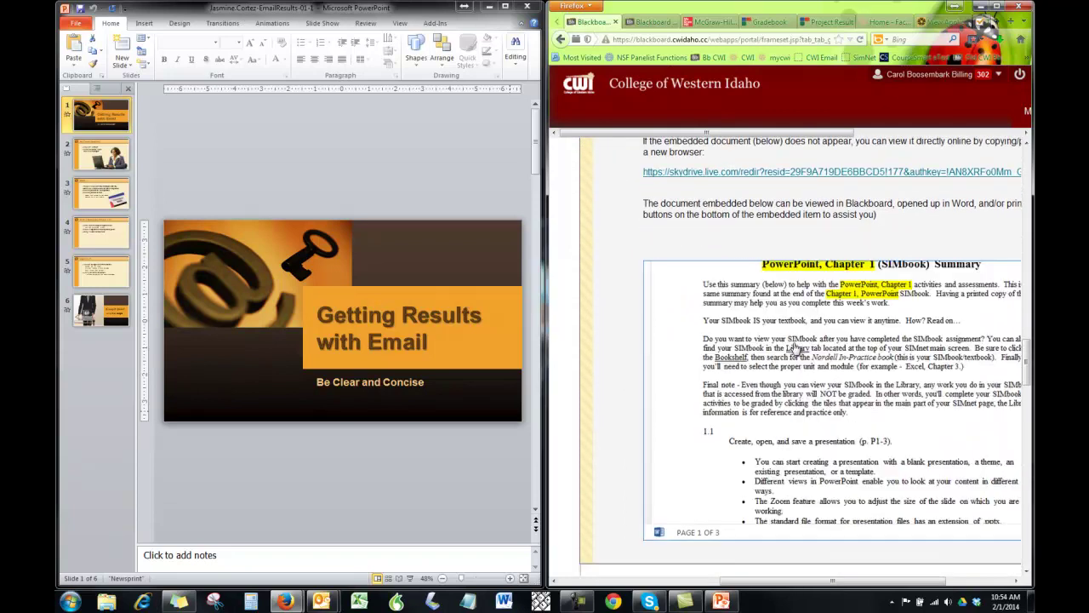
pyautogui.scroll(-3, 794, 349)
pyautogui.scroll(-4, 628, 444)
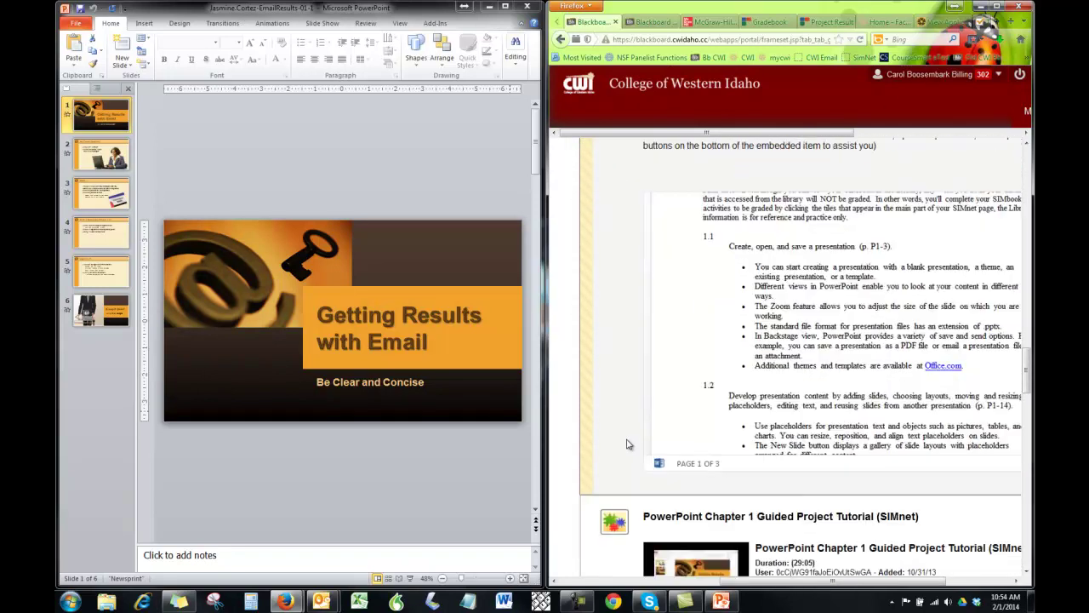
pyautogui.scroll(-4, 628, 444)
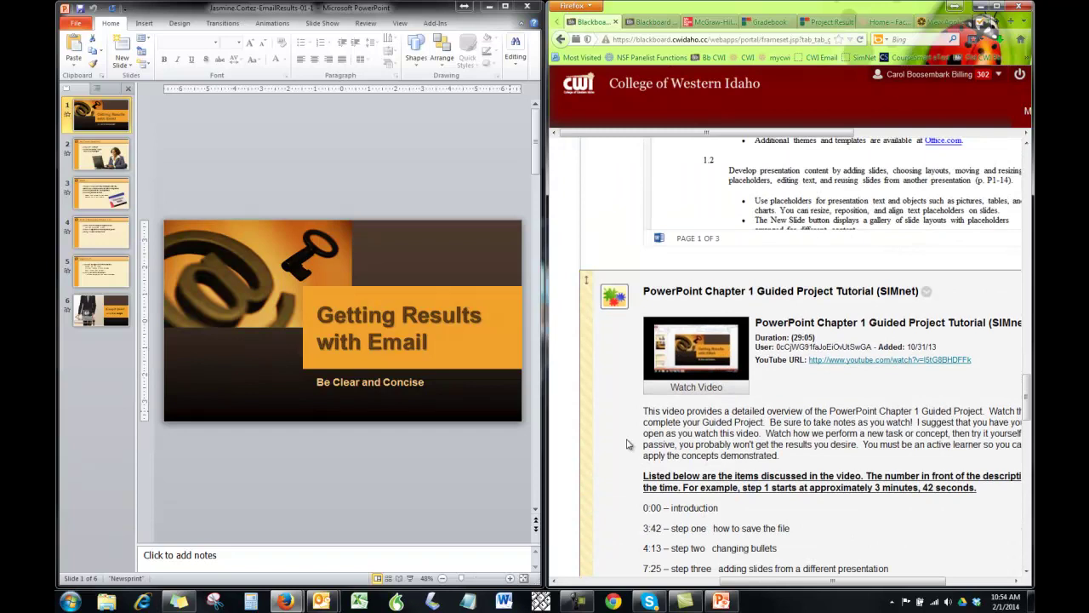
pyautogui.scroll(-2, 628, 443)
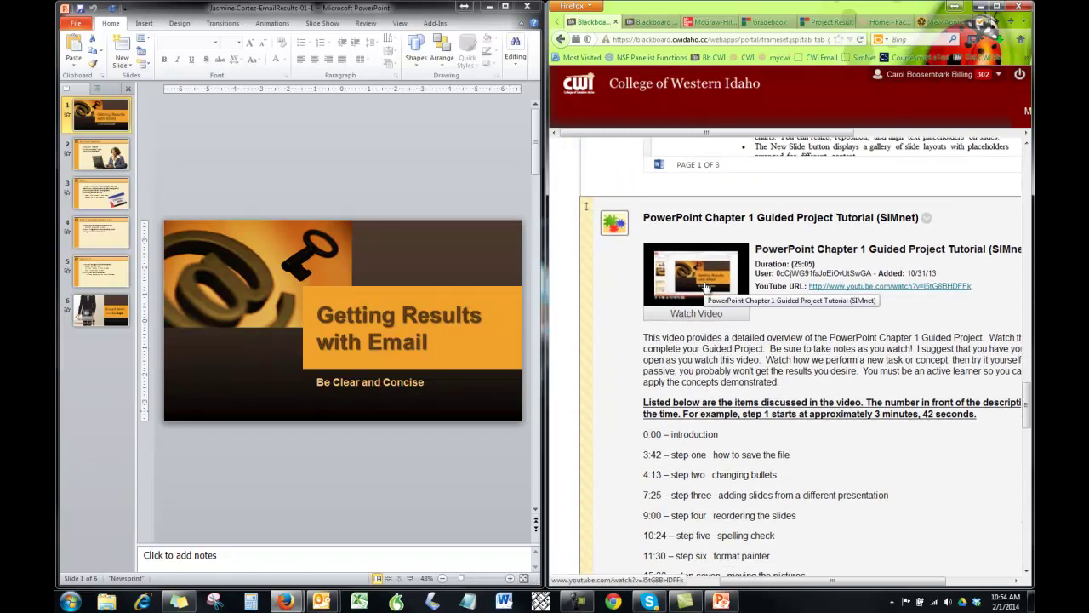
# Step: Review the tutorial's timed topic list and start the 29:05 Guided Project Tutorial video
pyautogui.scroll(-2, 830, 317)
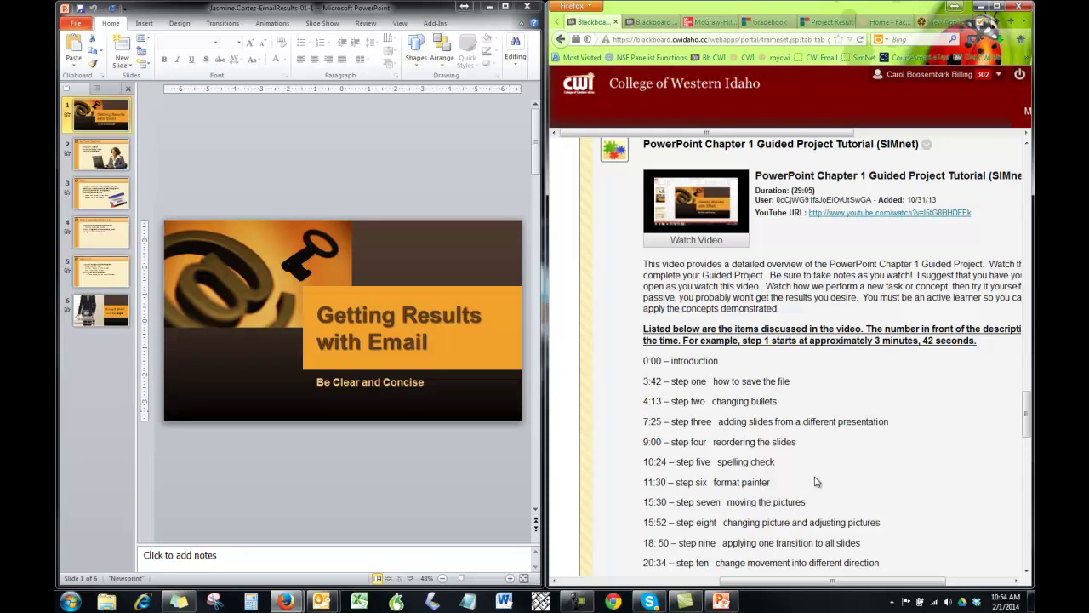
pyautogui.scroll(-2, 815, 482)
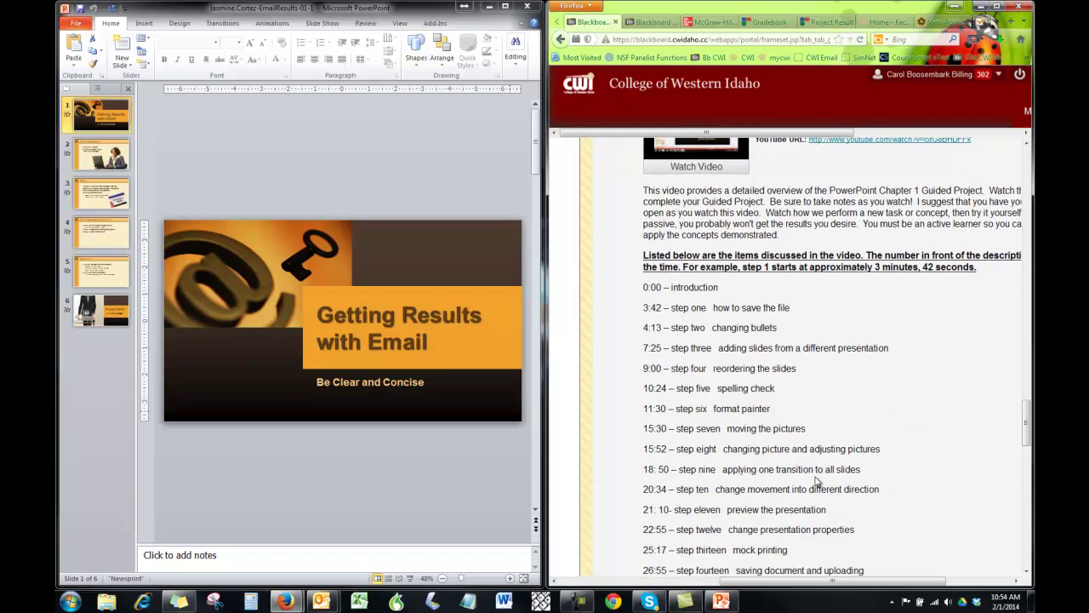
pyautogui.scroll(-2, 815, 481)
pyautogui.scroll(2, 815, 482)
pyautogui.scroll(4, 815, 481)
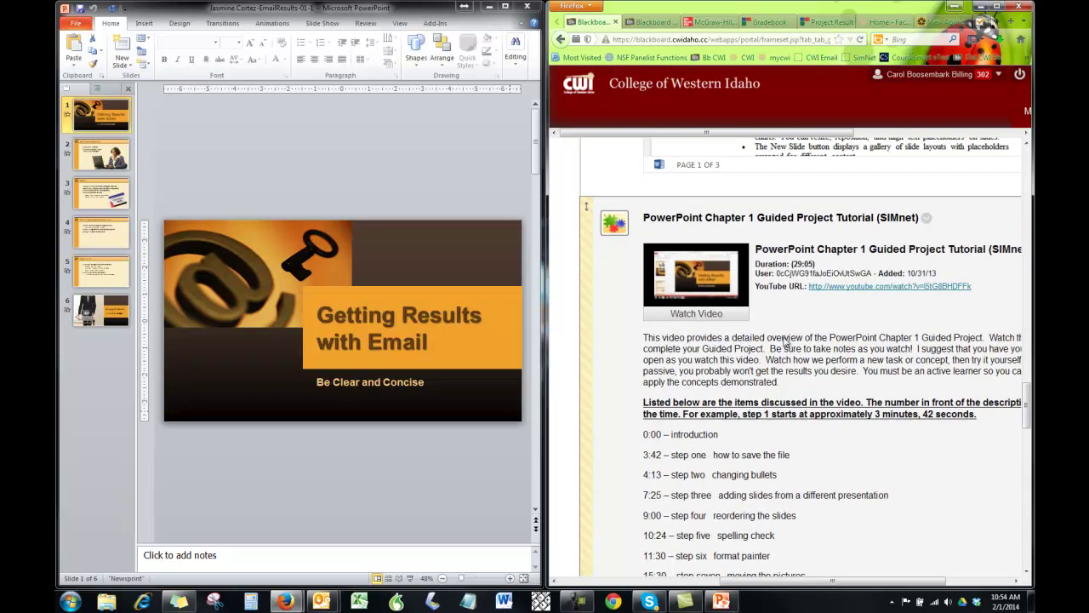
pyautogui.click(709, 315)
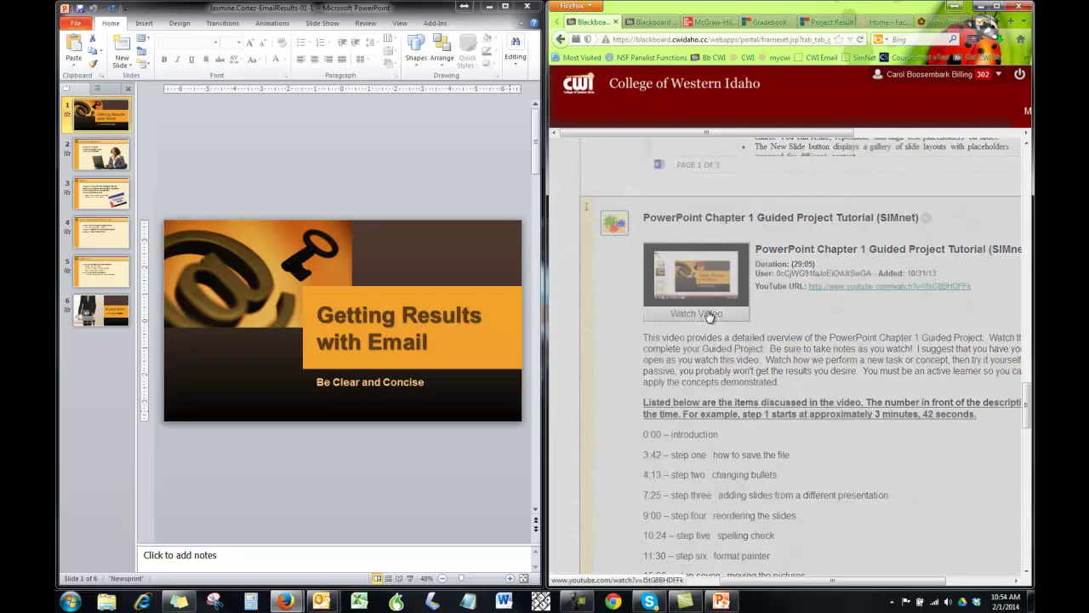